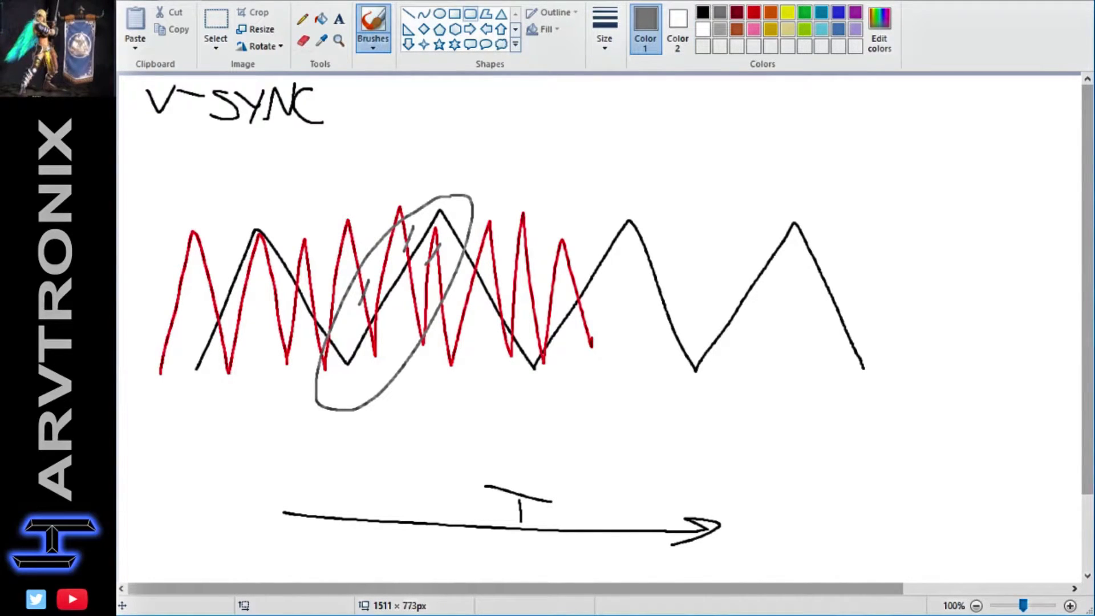
Step: Draw a rectangle over the last wave peak and divide it with a slanted green line
left_click(455, 13)
mouse_move(707, 132)
left_mouse_down()
mouse_move(861, 283)
mouse_move(982, 271)
mouse_move(982, 285)
left_mouse_up()
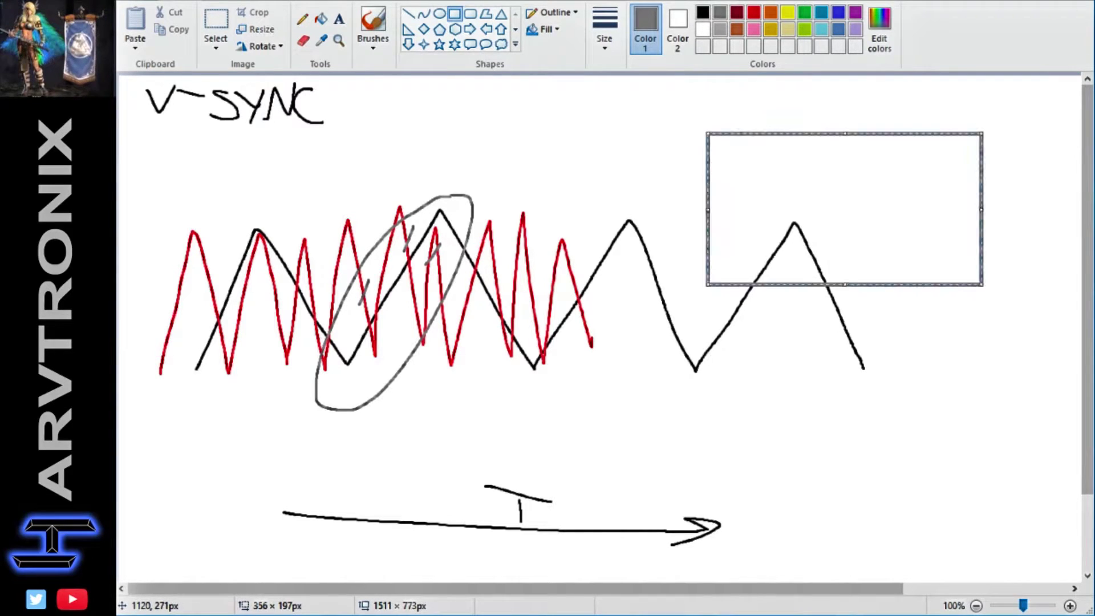
left_click(409, 14)
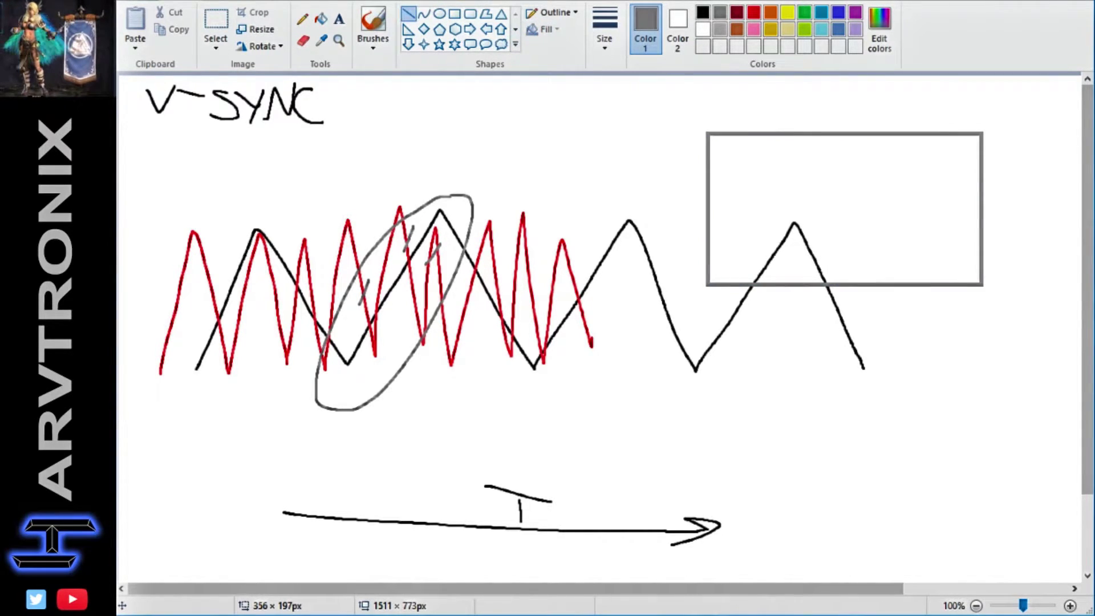
left_click(805, 12)
left_click_drag(710, 193, 981, 224)
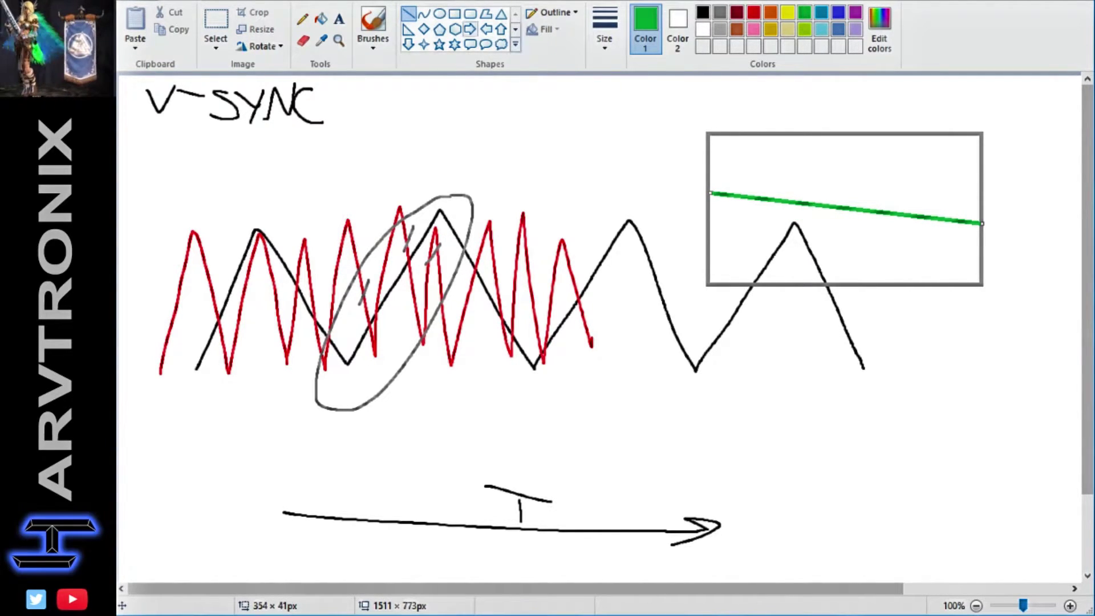
Step: Fill the box's top section green and the lower section and small triangle blue
left_click(321, 19)
left_click(844, 165)
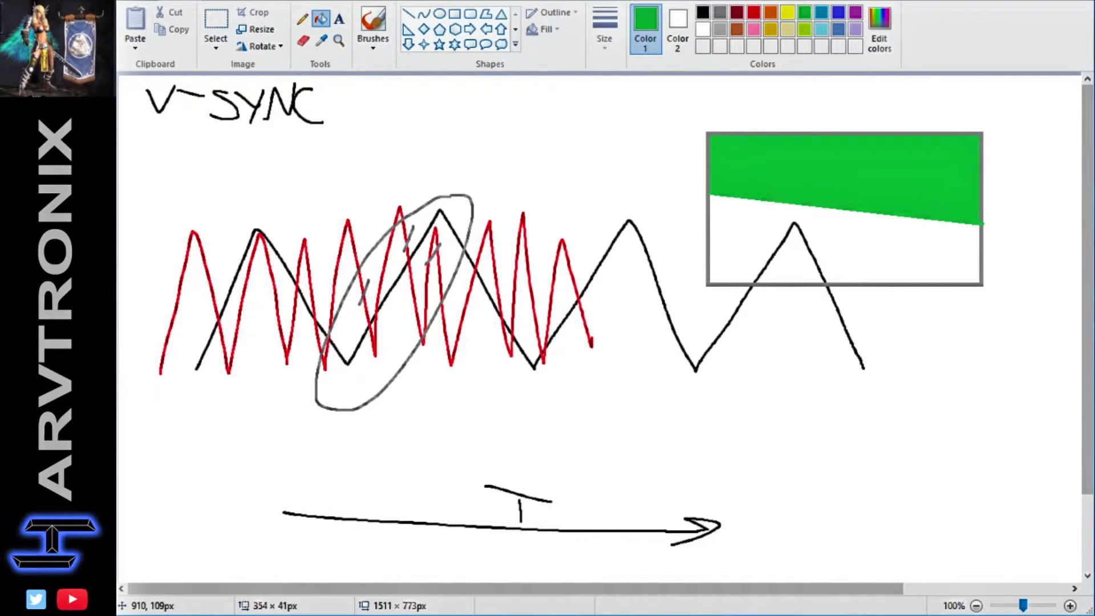
left_click(839, 12)
left_click(790, 221)
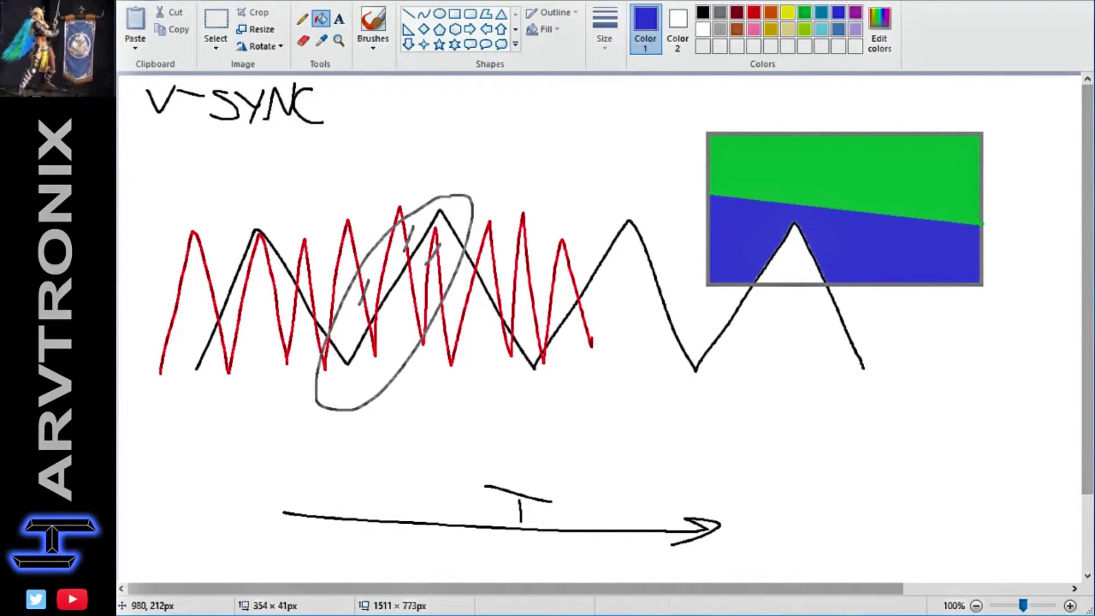
left_click(787, 253)
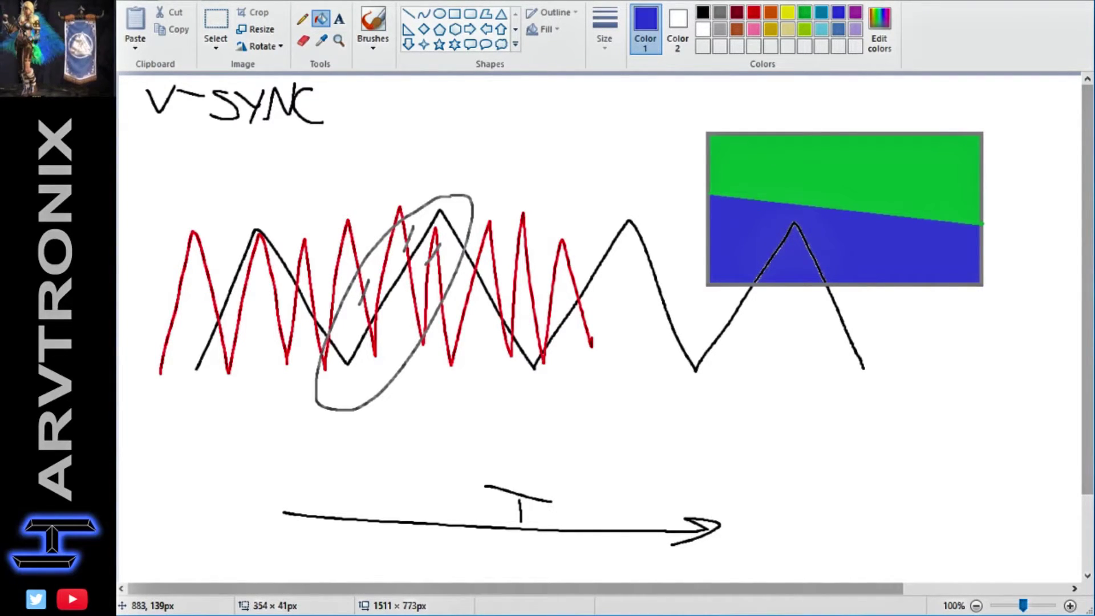
Step: Undo the box and ellipse, then brush a red baseline with spikes beside the black peaks
key("ctrl+z")
key("ctrl+z")
key("ctrl+z")
key("ctrl+z")
key("ctrl+z")
key("ctrl+z")
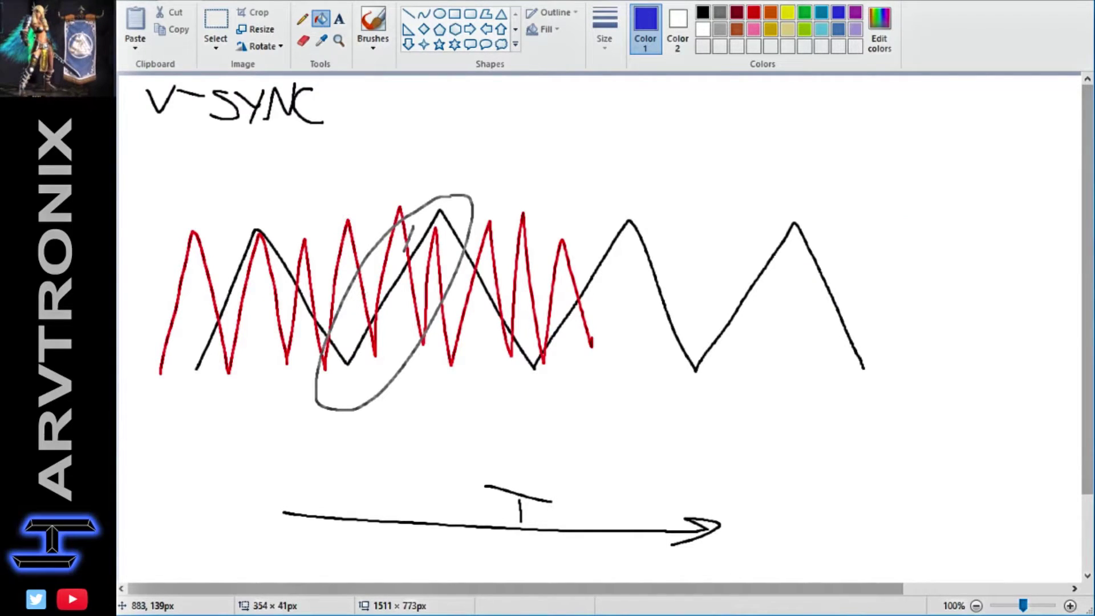
key("ctrl+z")
key("ctrl+z")
key("ctrl+z")
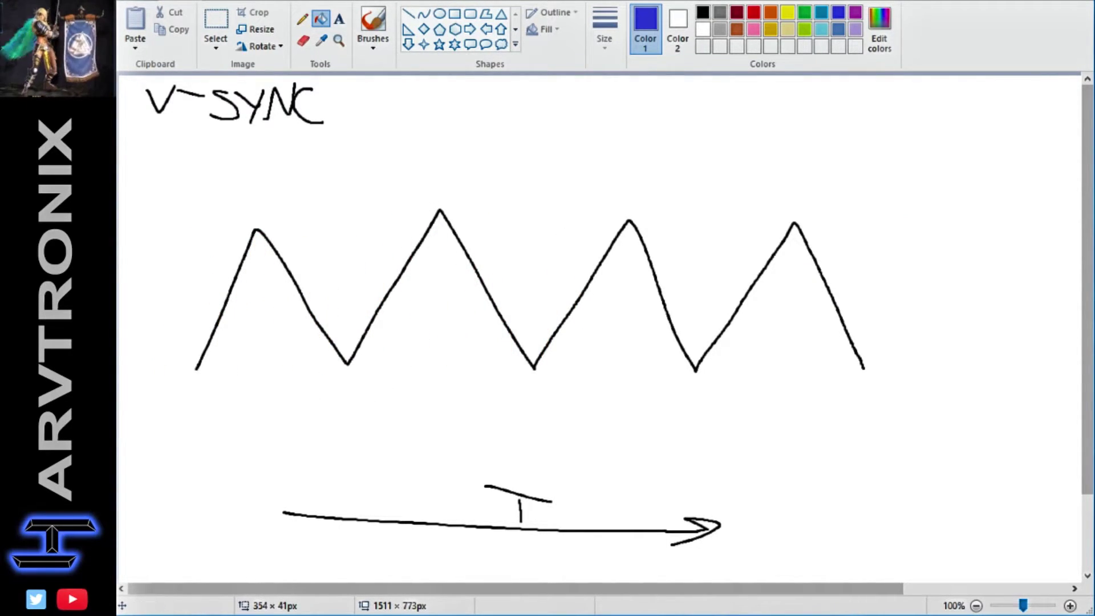
left_click(754, 12)
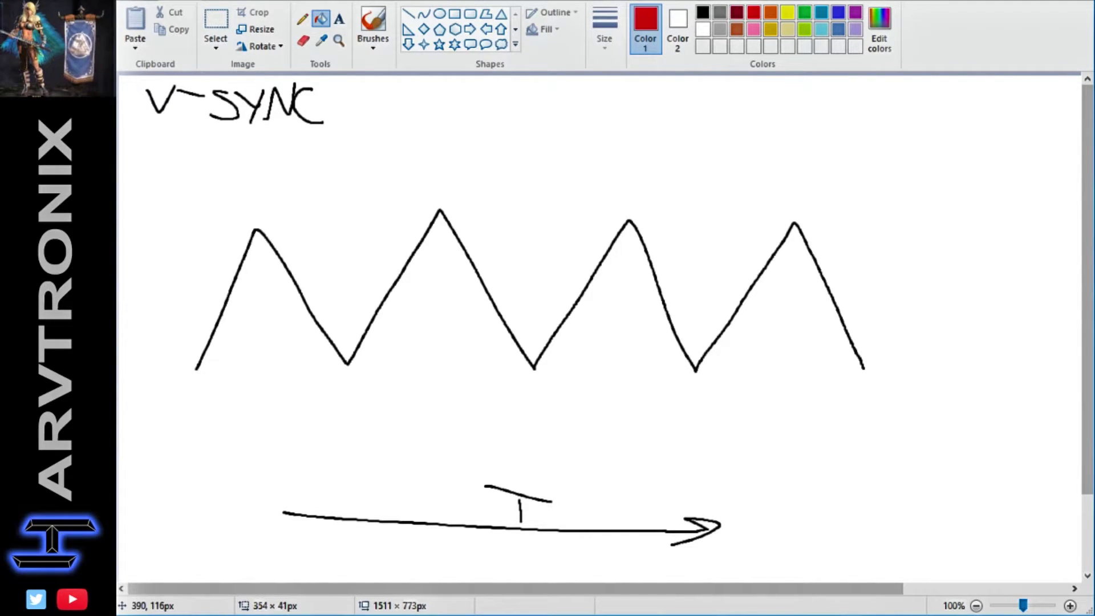
left_click(373, 23)
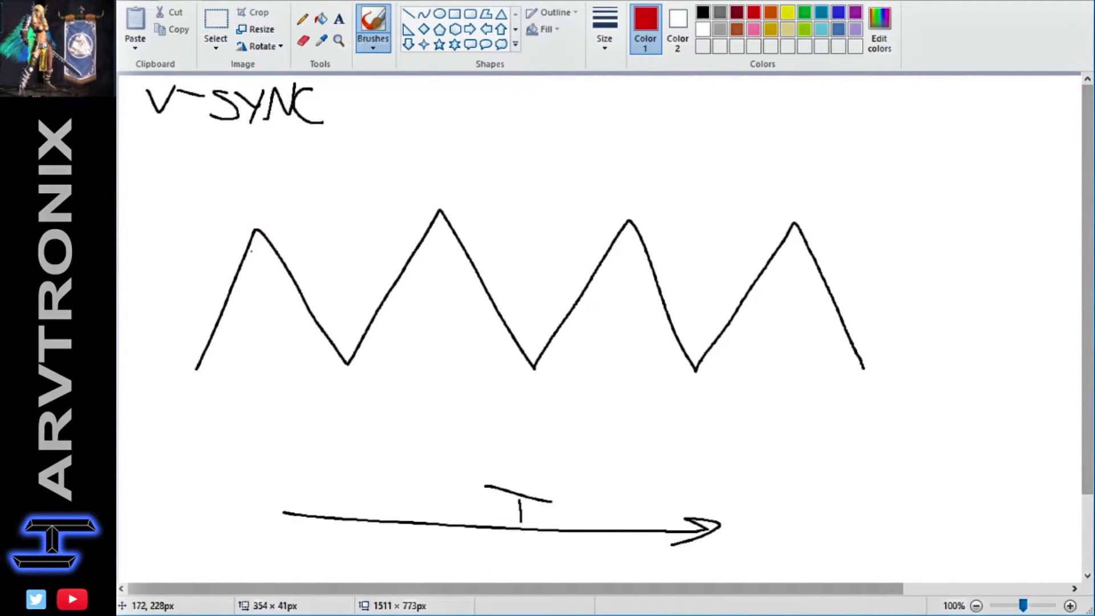
left_click_drag(197, 369, 257, 365)
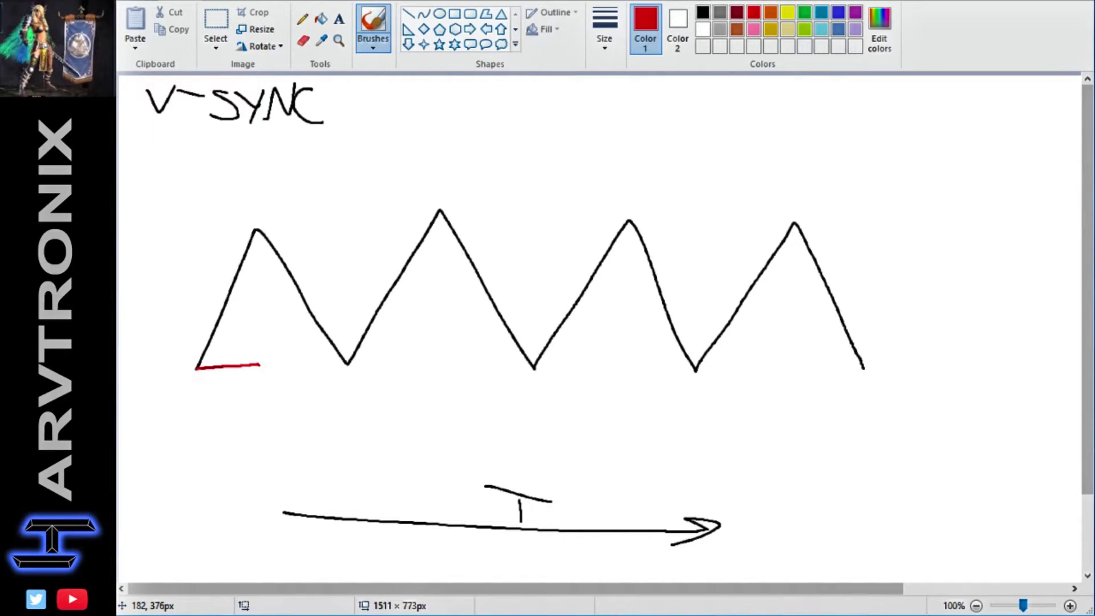
mouse_move(258, 366)
left_mouse_down()
mouse_move(279, 226)
mouse_move(306, 366)
mouse_move(438, 365)
mouse_move(469, 198)
mouse_move(501, 367)
mouse_move(634, 363)
mouse_move(669, 209)
mouse_move(685, 373)
mouse_move(824, 372)
left_mouse_up()
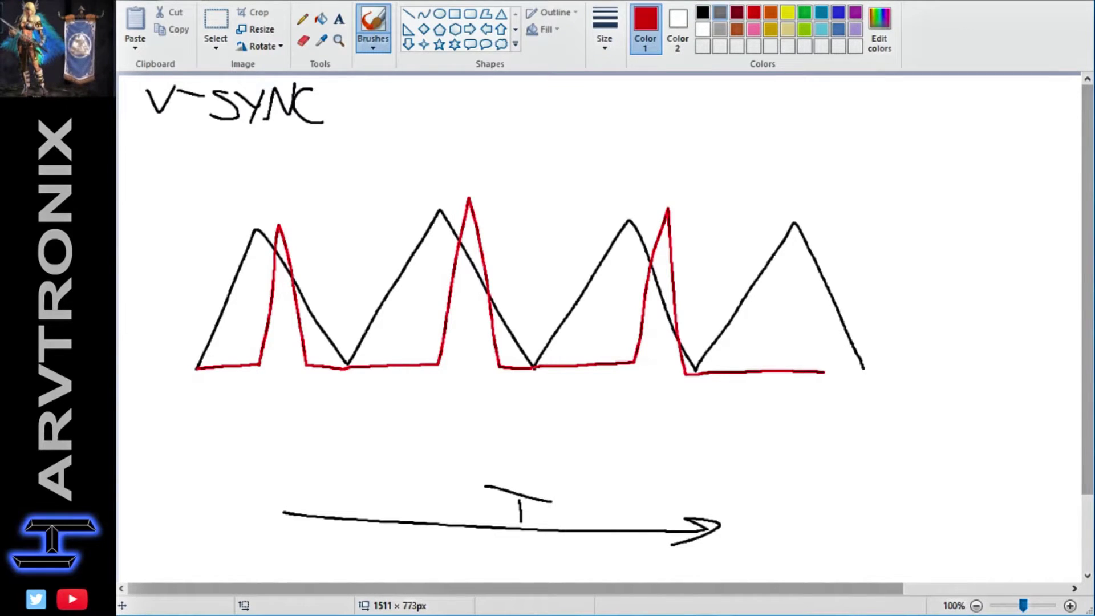
Step: Add grey strokes beside the red spikes and grey shading between the first two spikes
left_click(720, 12)
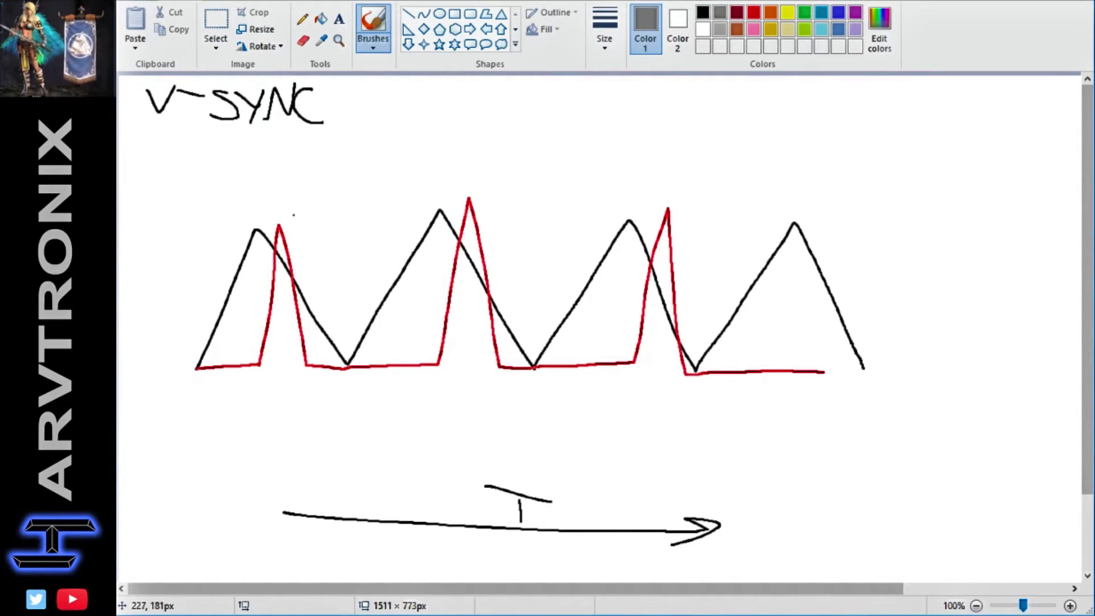
mouse_move(290, 214)
left_mouse_down()
mouse_move(257, 246)
mouse_move(253, 335)
mouse_move(266, 379)
mouse_move(307, 382)
mouse_move(319, 334)
mouse_move(292, 219)
left_mouse_up()
key("ctrl+z")
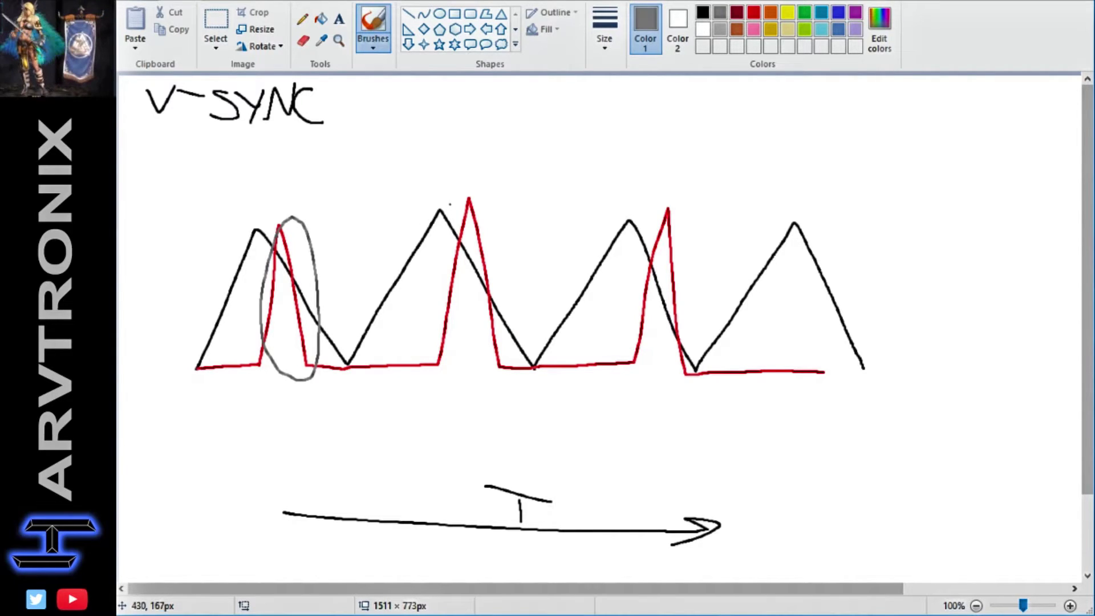
mouse_move(448, 199)
left_mouse_down()
mouse_move(442, 365)
mouse_move(453, 353)
mouse_move(448, 201)
left_mouse_up()
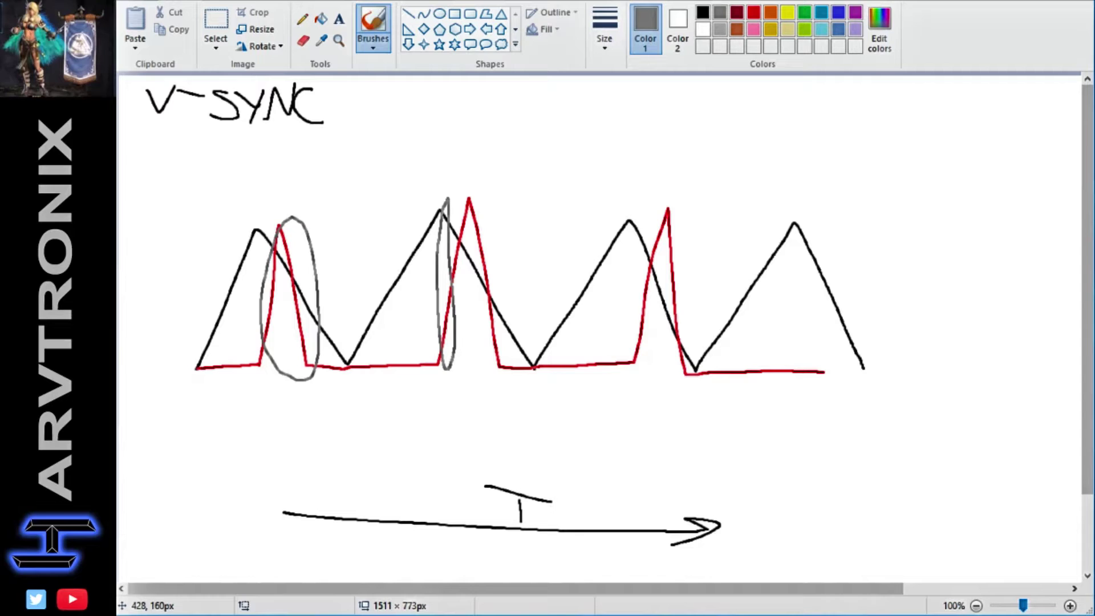
mouse_move(304, 220)
left_mouse_down()
mouse_move(415, 196)
mouse_move(342, 213)
mouse_move(421, 211)
mouse_move(324, 240)
mouse_move(351, 255)
mouse_move(297, 268)
mouse_move(414, 243)
mouse_move(312, 278)
mouse_move(337, 298)
mouse_move(425, 268)
mouse_move(323, 325)
mouse_move(417, 325)
mouse_move(322, 343)
mouse_move(440, 331)
mouse_move(297, 367)
mouse_move(454, 350)
mouse_move(340, 371)
left_mouse_up()
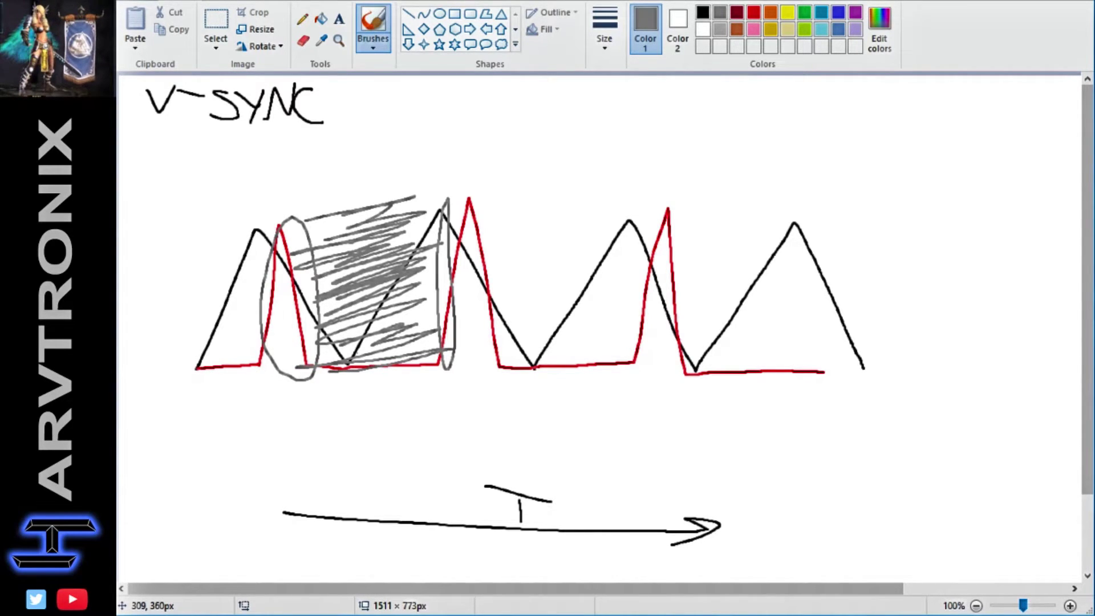
Step: Draw a wavy grey arrow below the waveforms with two small squares along it
mouse_move(190, 447)
left_mouse_down()
mouse_move(464, 417)
mouse_move(828, 409)
mouse_move(800, 436)
left_mouse_up()
mouse_move(217, 413)
left_mouse_down()
mouse_move(213, 467)
mouse_move(273, 468)
mouse_move(278, 426)
mouse_move(263, 407)
mouse_move(216, 406)
left_mouse_up()
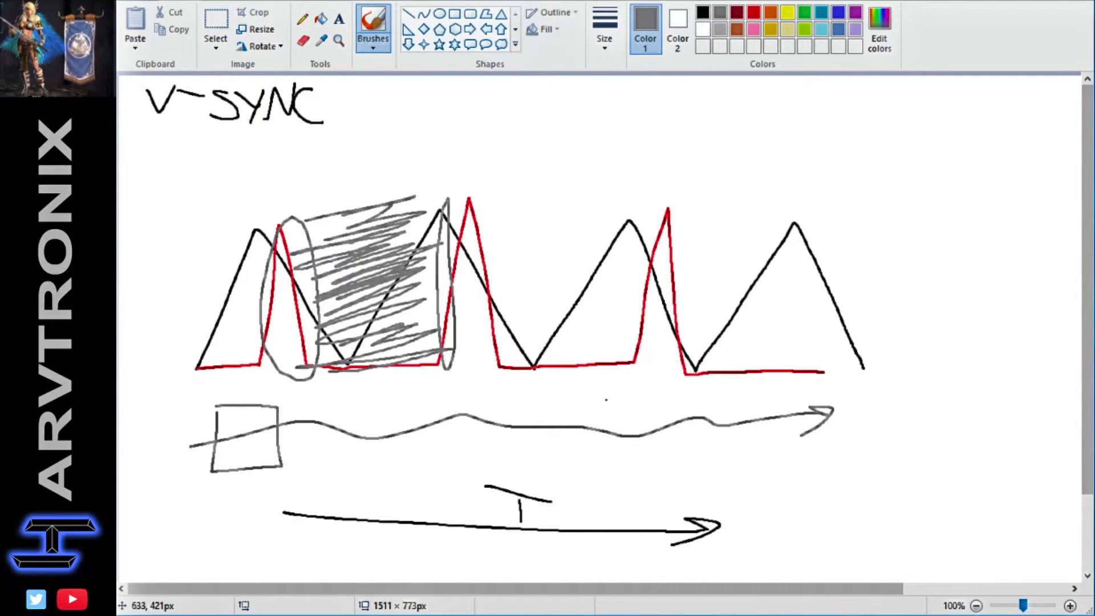
mouse_move(628, 398)
left_mouse_down()
mouse_move(630, 473)
mouse_move(691, 458)
mouse_move(689, 397)
mouse_move(625, 399)
left_mouse_up()
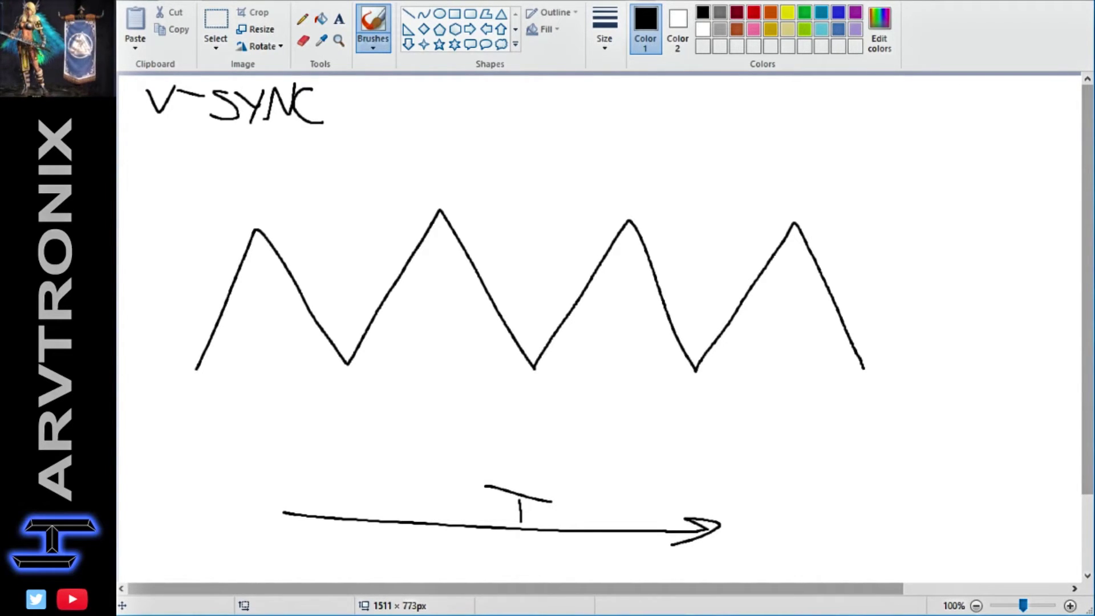
Step: Draw three dark grey rectangles at top right: two stacked and one to their right
left_click(753, 12)
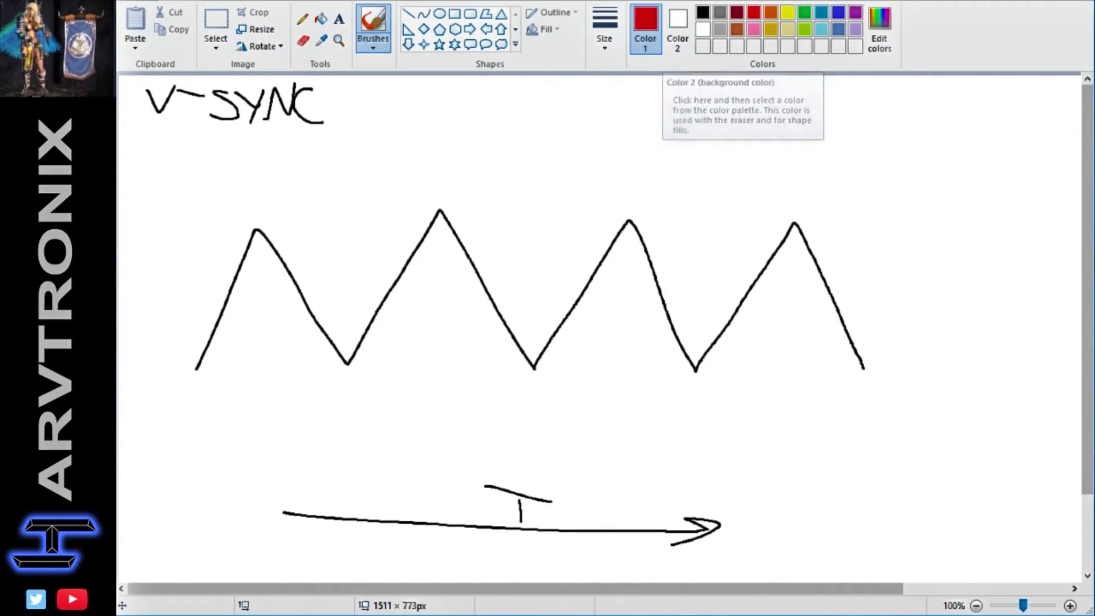
left_click(720, 12)
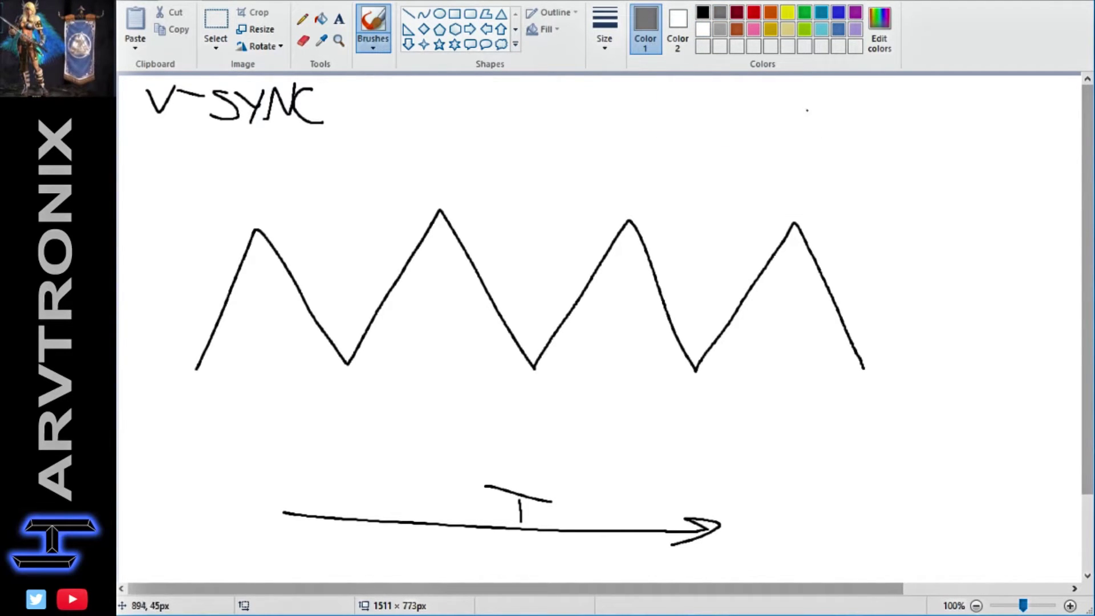
left_click(455, 14)
mouse_move(823, 106)
left_mouse_down()
mouse_move(836, 139)
mouse_move(925, 181)
left_mouse_up()
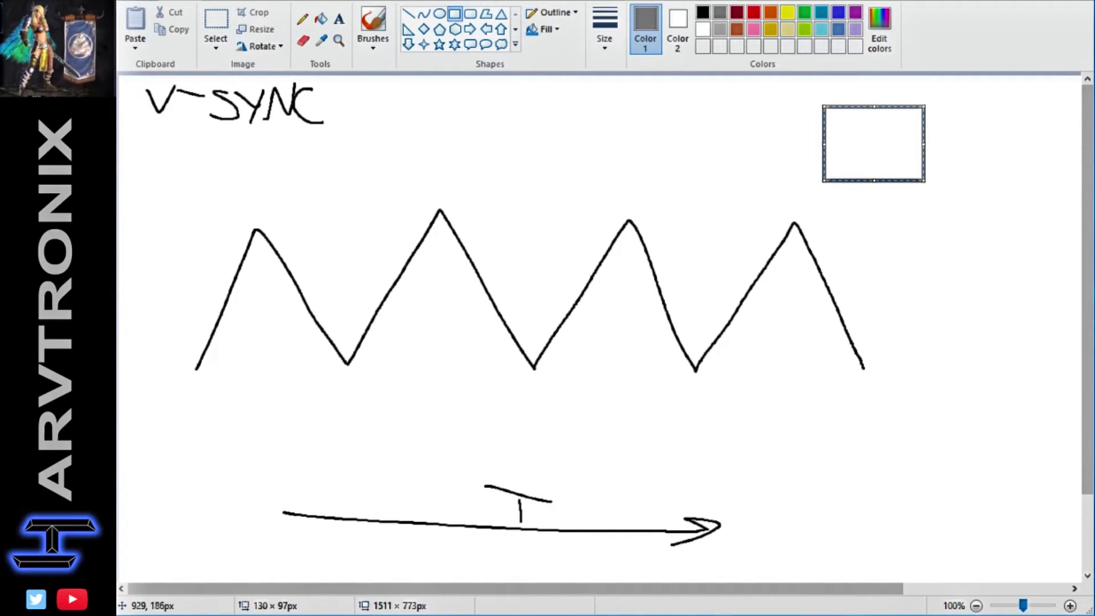
left_click_drag(824, 201, 926, 279)
left_click_drag(954, 153, 1060, 224)
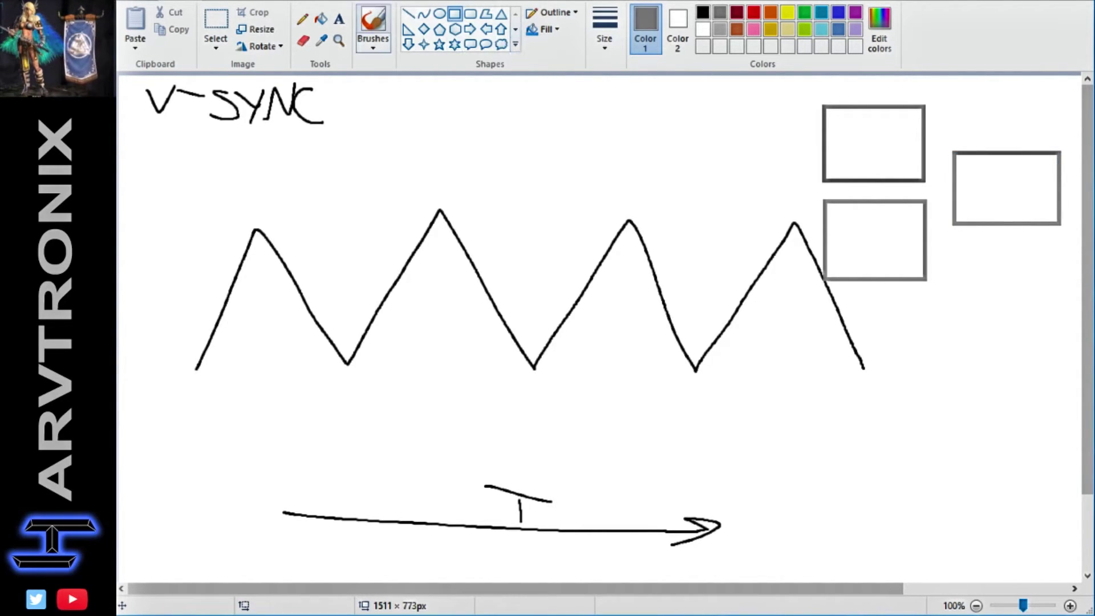
left_click(374, 26)
left_click(754, 12)
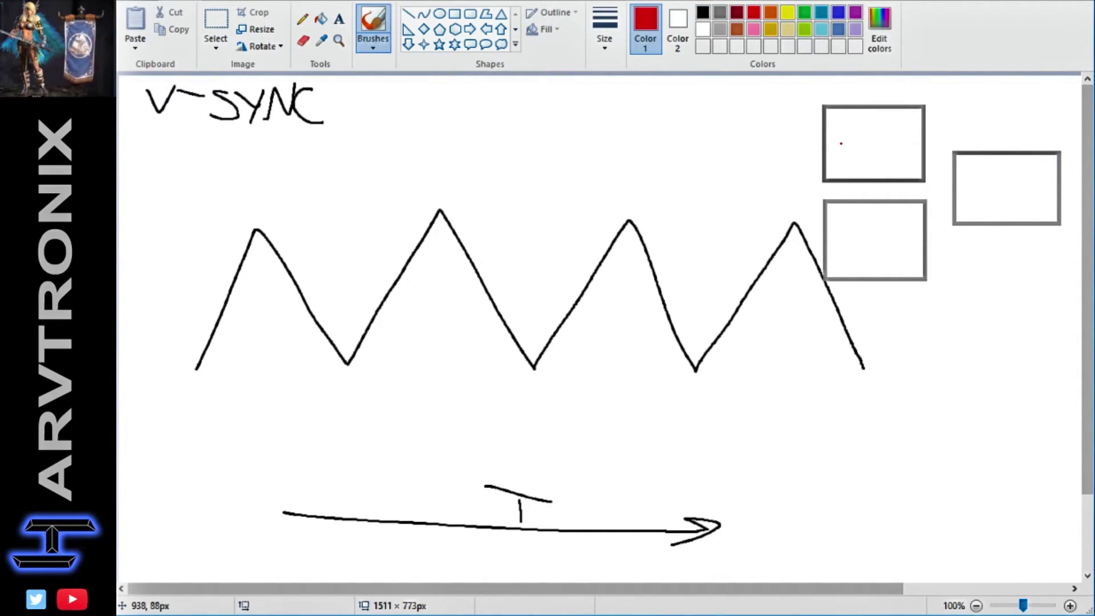
Step: Scribble red zigzags inside both stacked boxes and draw a red arrow pointing at each
mouse_move(830, 112)
left_mouse_down()
mouse_move(832, 169)
mouse_move(842, 120)
mouse_move(849, 164)
mouse_move(857, 117)
mouse_move(858, 168)
mouse_move(867, 118)
mouse_move(871, 163)
mouse_move(912, 155)
left_mouse_up()
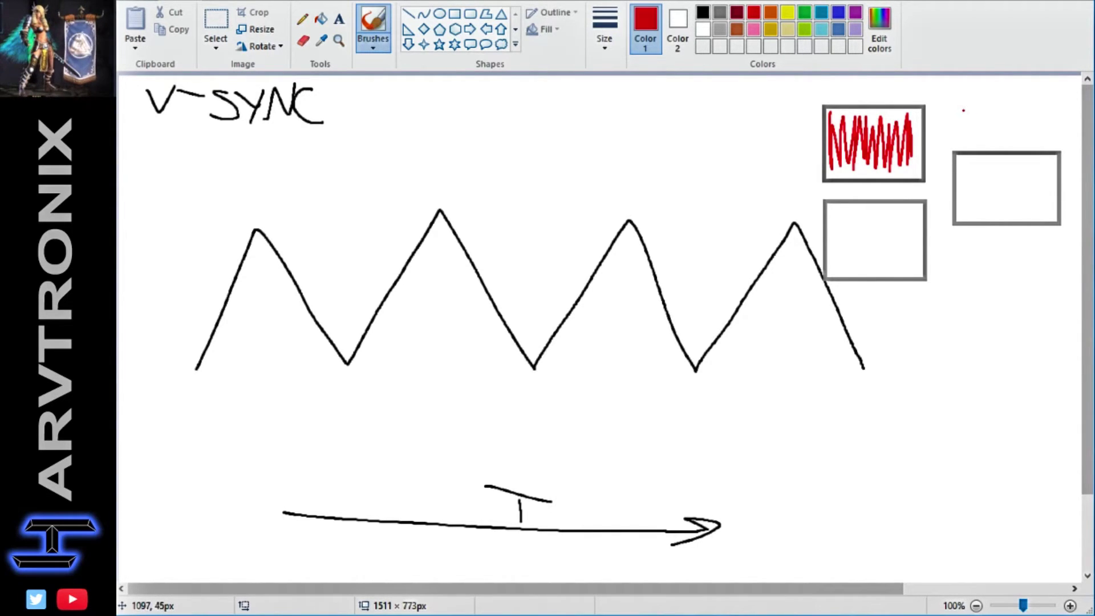
mouse_move(964, 107)
left_mouse_down()
mouse_move(932, 121)
mouse_move(951, 127)
left_mouse_up()
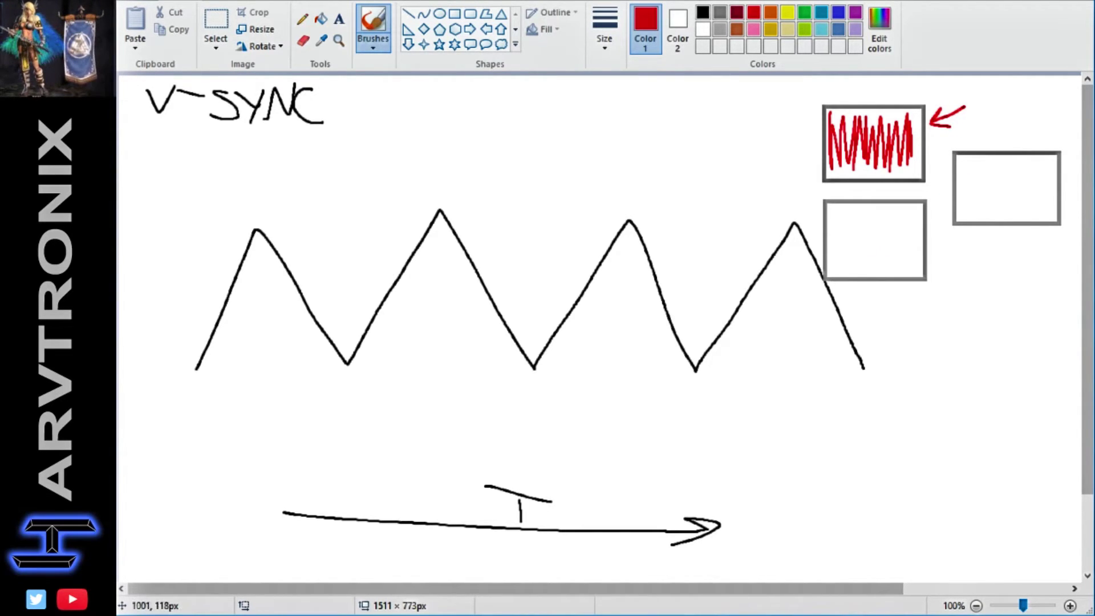
mouse_move(830, 213)
left_mouse_down()
mouse_move(833, 266)
mouse_move(838, 223)
mouse_move(842, 257)
mouse_move(849, 232)
mouse_move(854, 260)
mouse_move(875, 272)
mouse_move(912, 217)
left_mouse_up()
left_click_drag(913, 267, 917, 223)
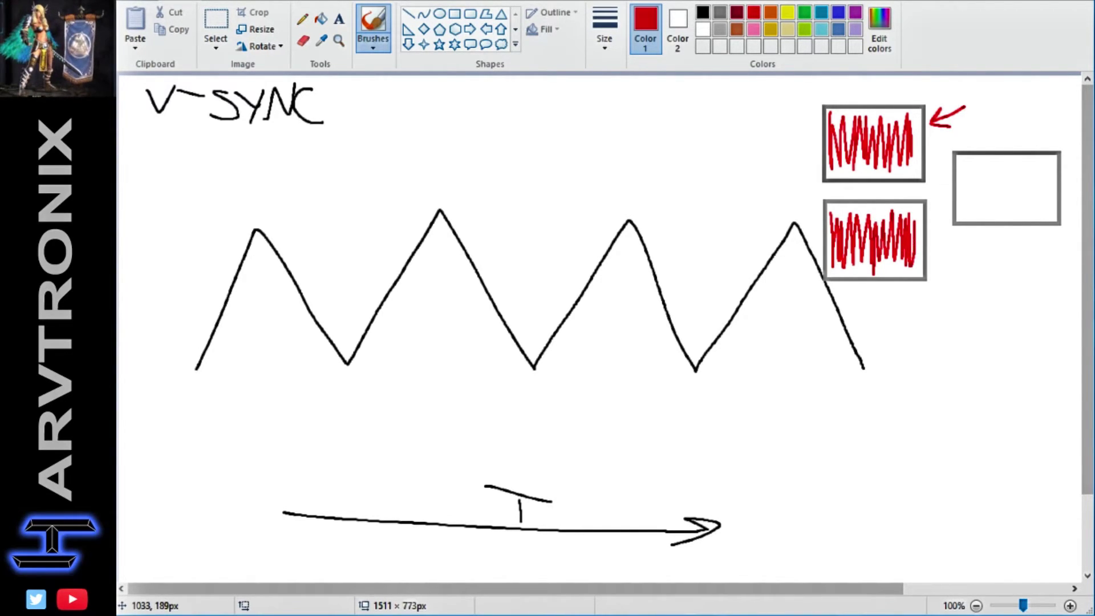
mouse_move(964, 281)
left_mouse_down()
mouse_move(939, 263)
mouse_move(947, 256)
mouse_move(939, 268)
left_mouse_up()
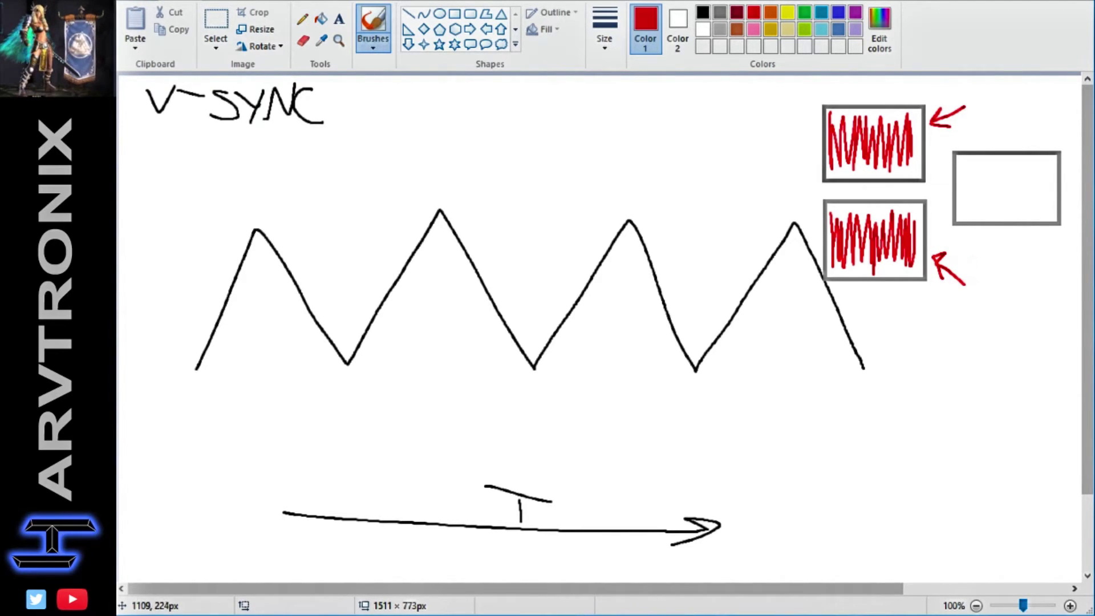
Step: Add a double-headed curved red arrow and a circled arrow leading into the right box
mouse_move(803, 146)
left_mouse_down()
mouse_move(798, 222)
mouse_move(784, 214)
mouse_move(807, 208)
left_mouse_up()
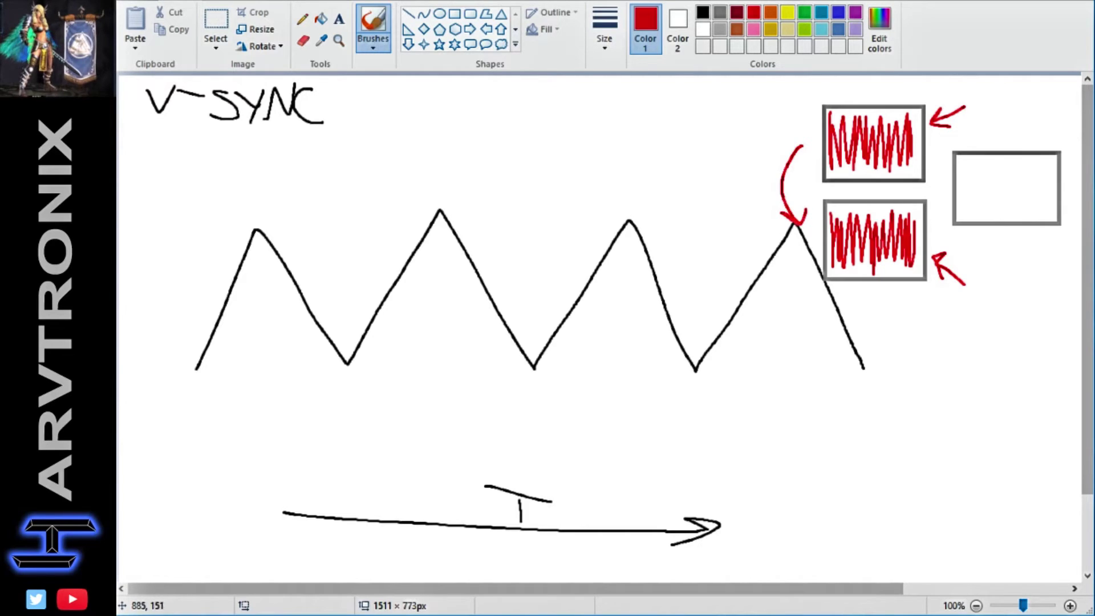
left_click_drag(777, 143, 806, 165)
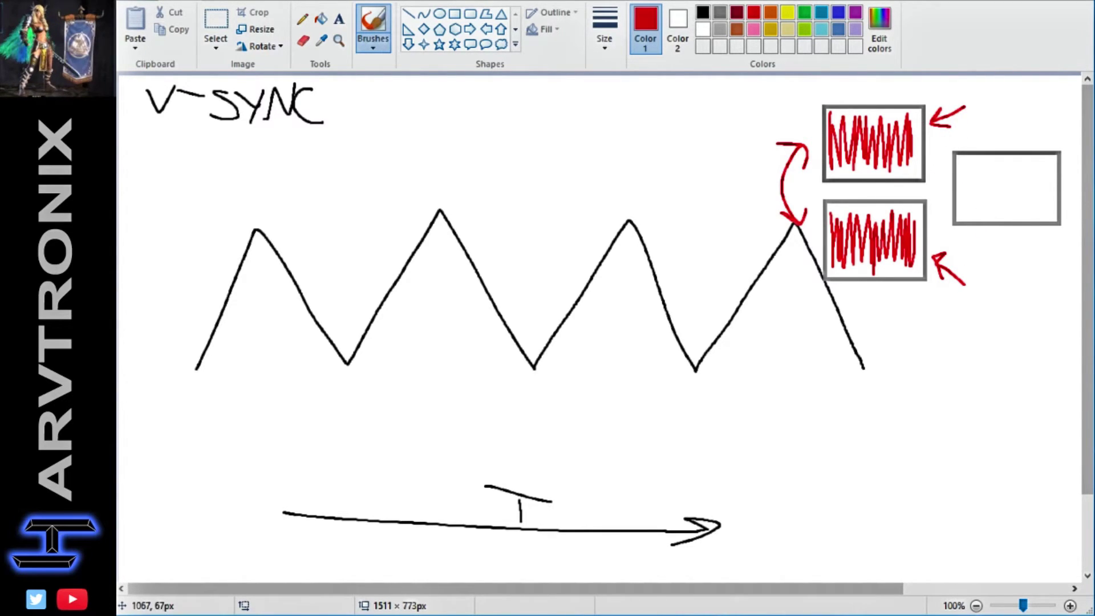
mouse_move(963, 92)
left_mouse_down()
mouse_move(935, 102)
mouse_move(939, 137)
mouse_move(962, 98)
left_mouse_up()
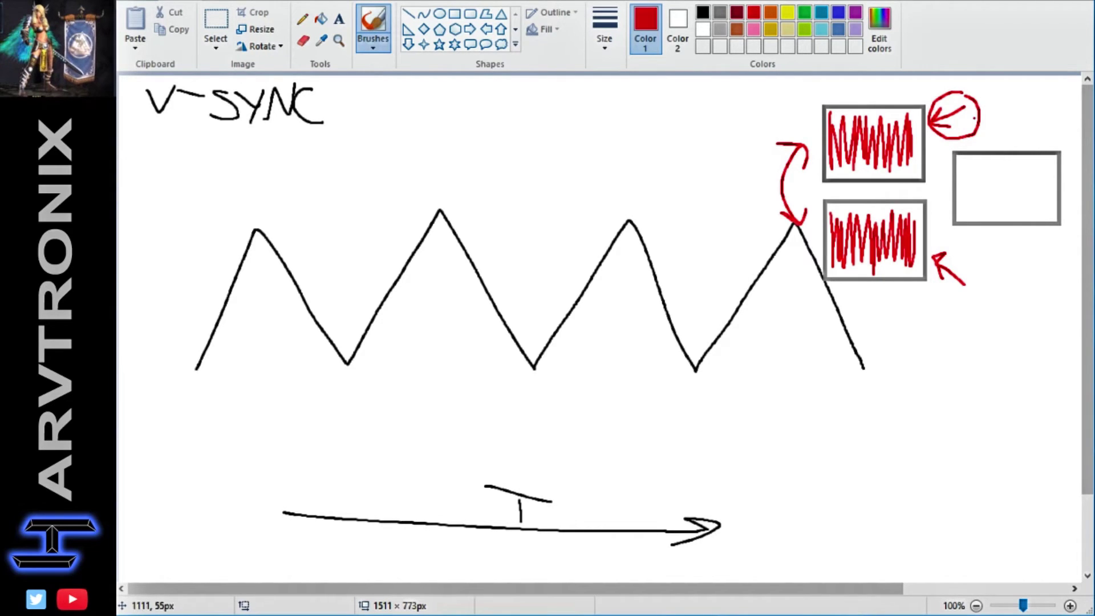
mouse_move(964, 98)
left_mouse_down()
mouse_move(997, 109)
mouse_move(1010, 169)
left_mouse_up()
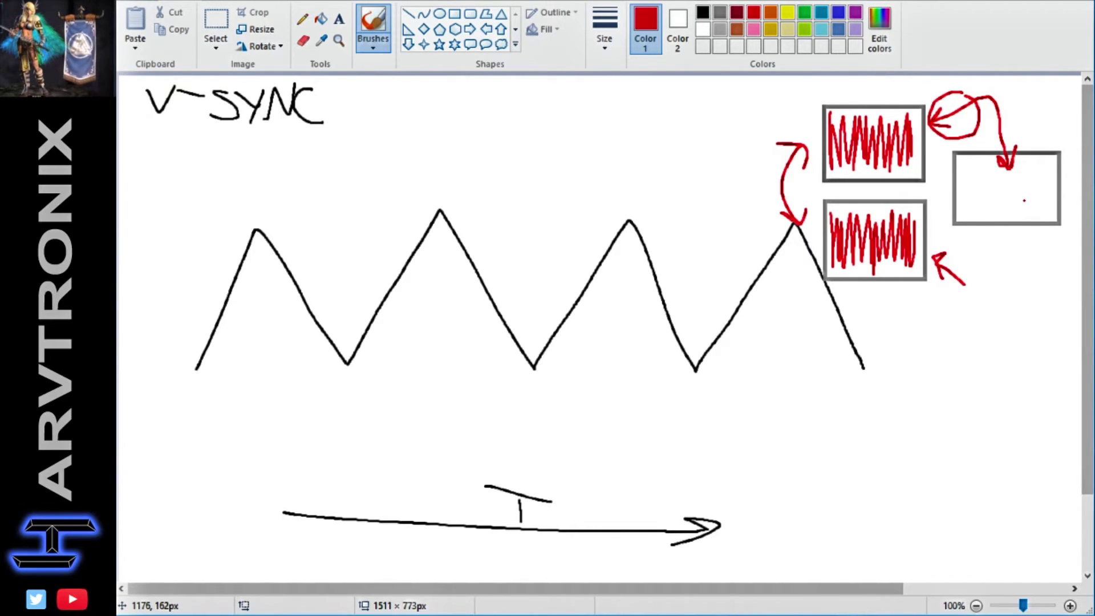
Step: Loop a red outline around the right box and draw a red bracket left of the stacked boxes
left_click_drag(1025, 200, 1080, 205)
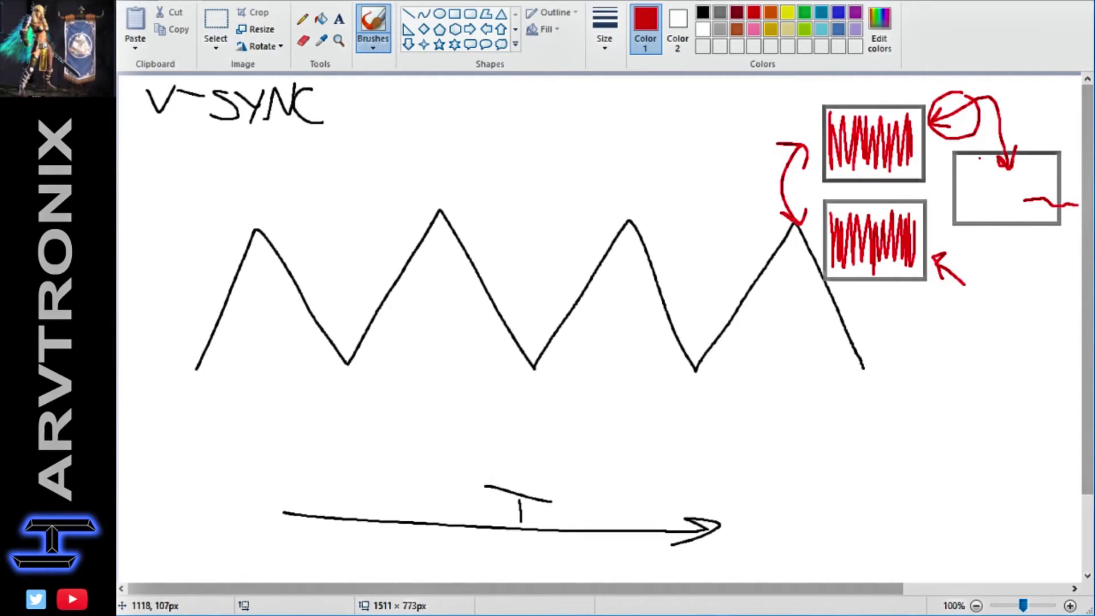
mouse_move(972, 147)
left_mouse_down()
mouse_move(953, 149)
mouse_move(950, 234)
mouse_move(1062, 223)
mouse_move(1050, 141)
mouse_move(956, 148)
left_mouse_up()
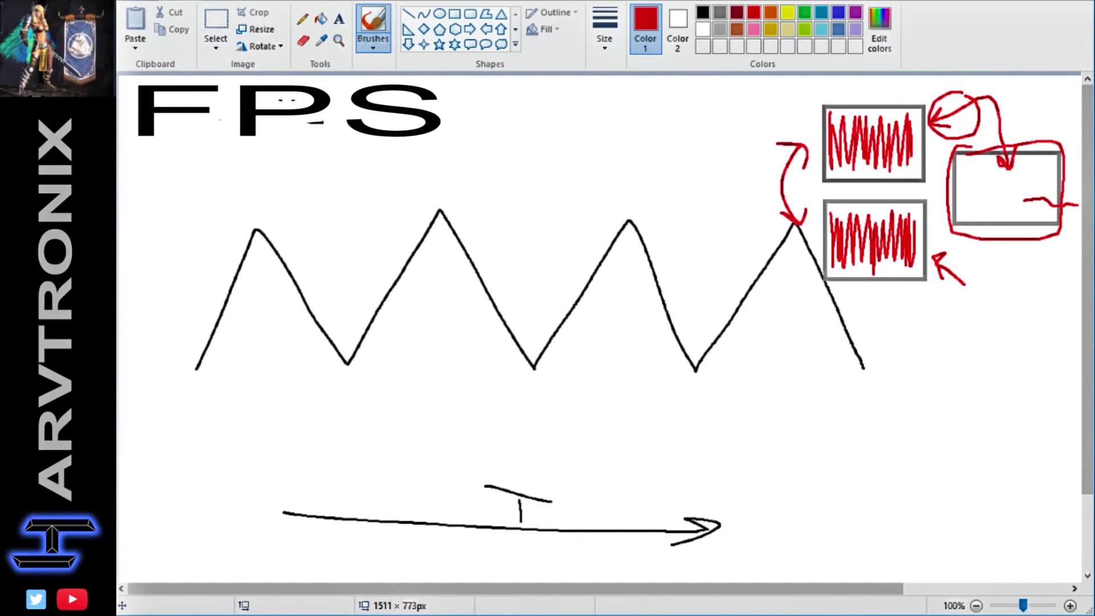
mouse_move(830, 101)
left_mouse_down()
mouse_move(810, 139)
mouse_move(812, 284)
mouse_move(843, 311)
left_mouse_up()
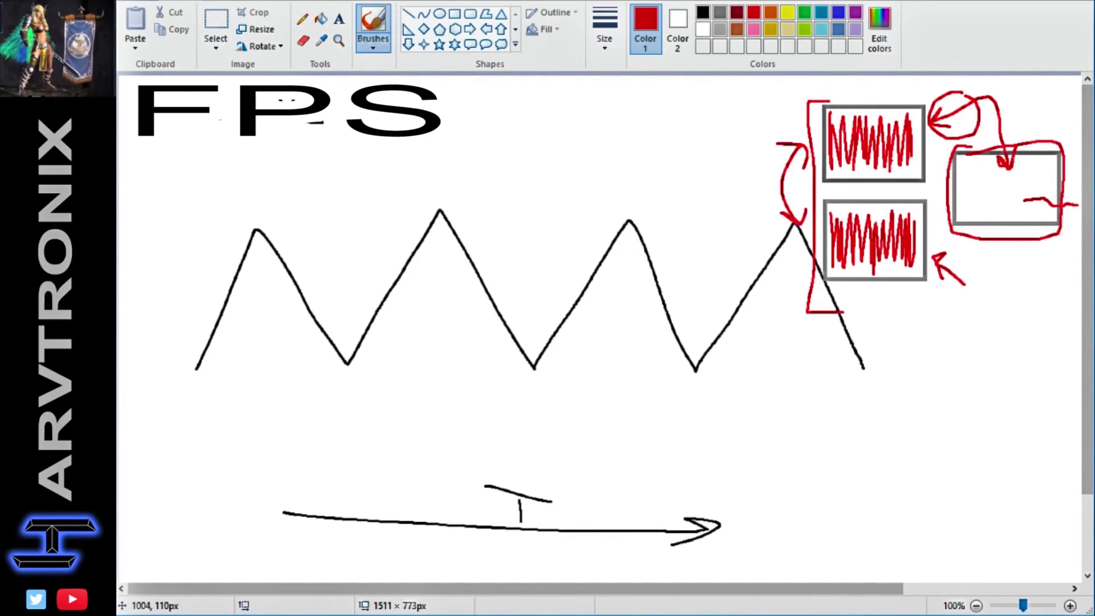